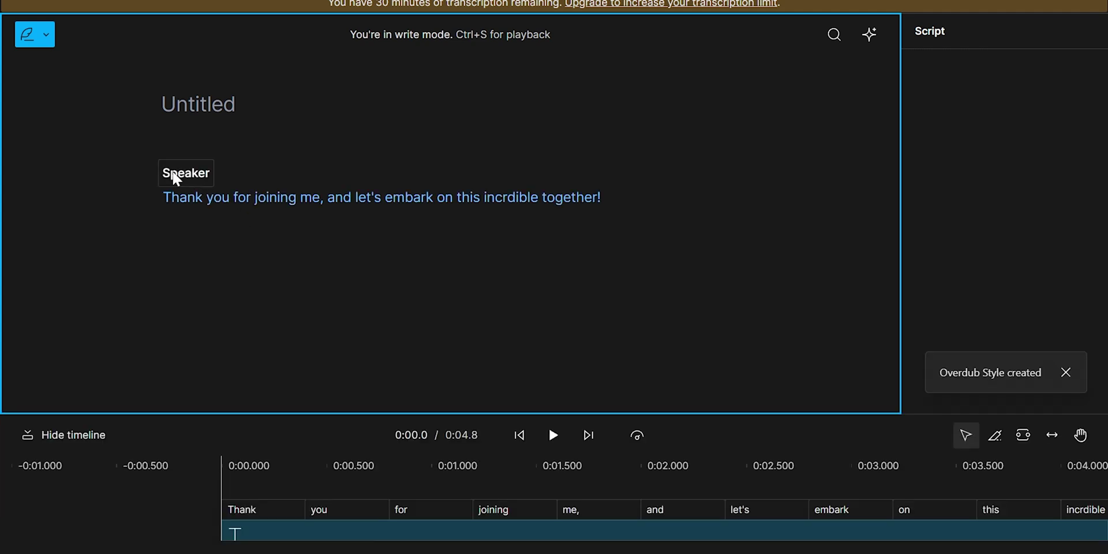
Assign the custom Overdub voice to the script's speaker and play the sentence back
left_click(175, 177)
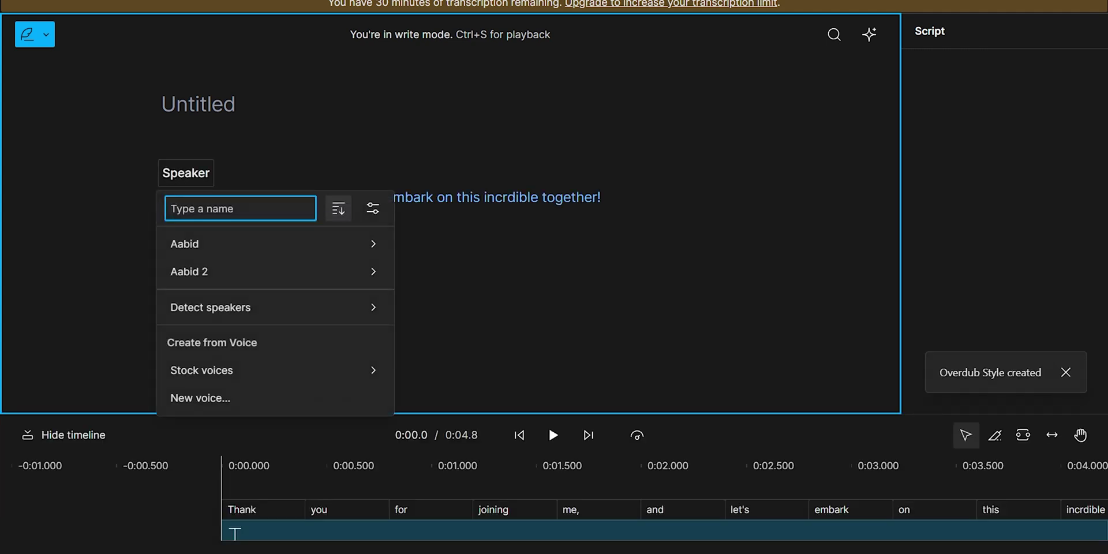
left_click(232, 242)
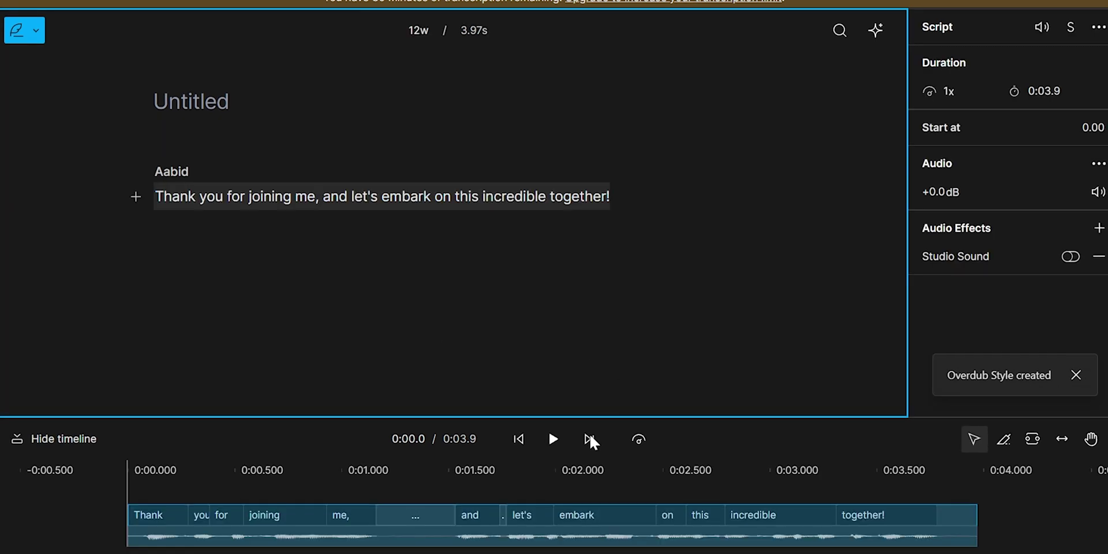
left_click(557, 436)
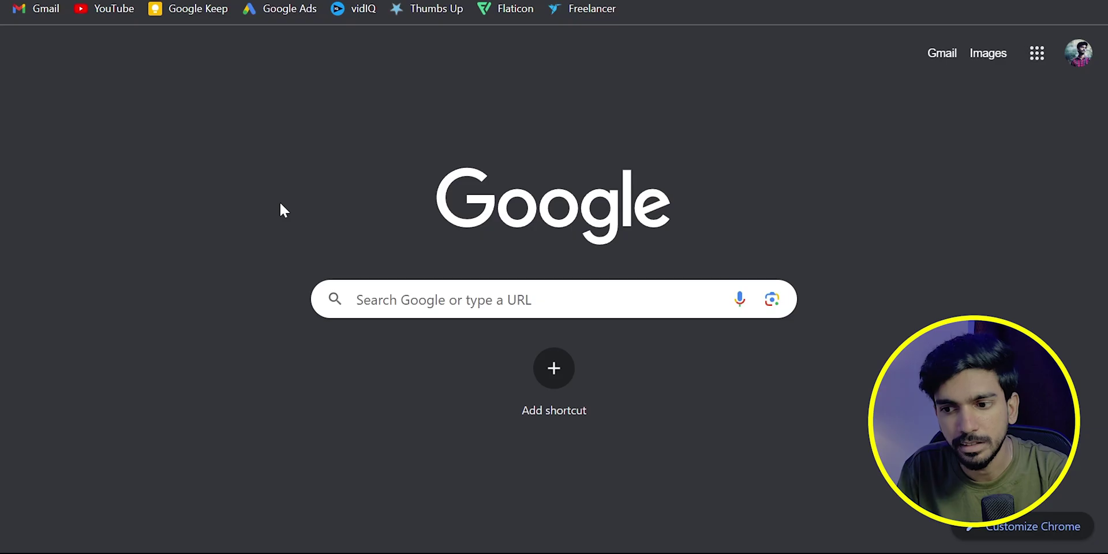
Search Google for 'descript' and open the Descript website from the results
left_click(404, 299)
type("d")
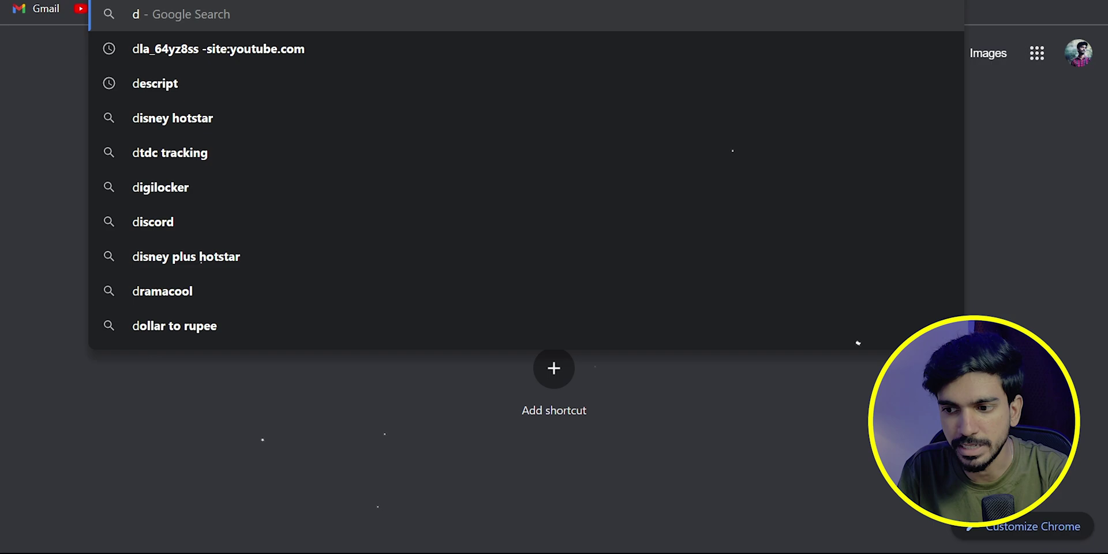
type("escript")
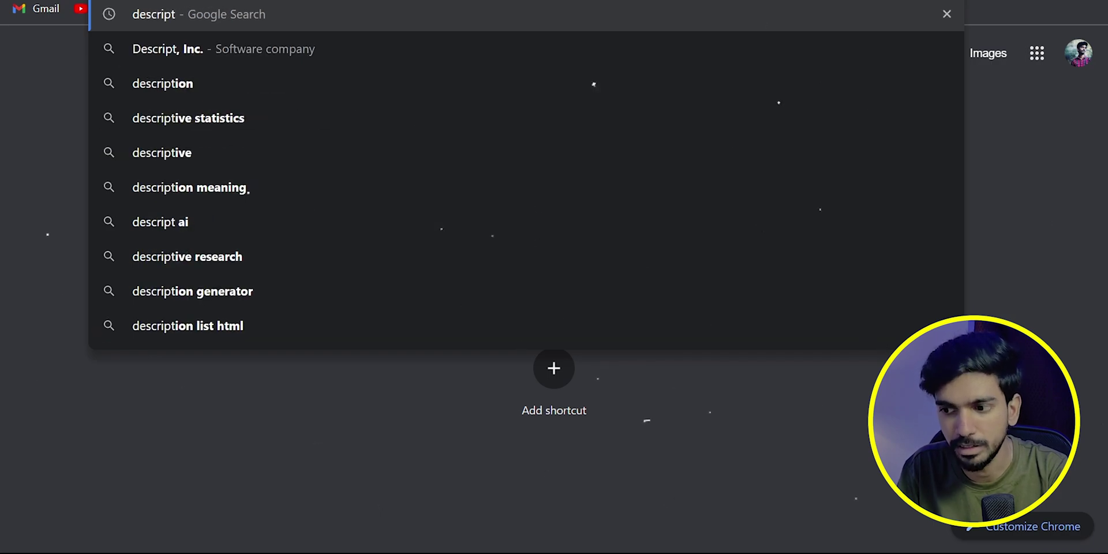
key("Return")
left_click(325, 247)
Scroll to the site footer and download the Descript desktop app
scroll(549, 313, "down", 8)
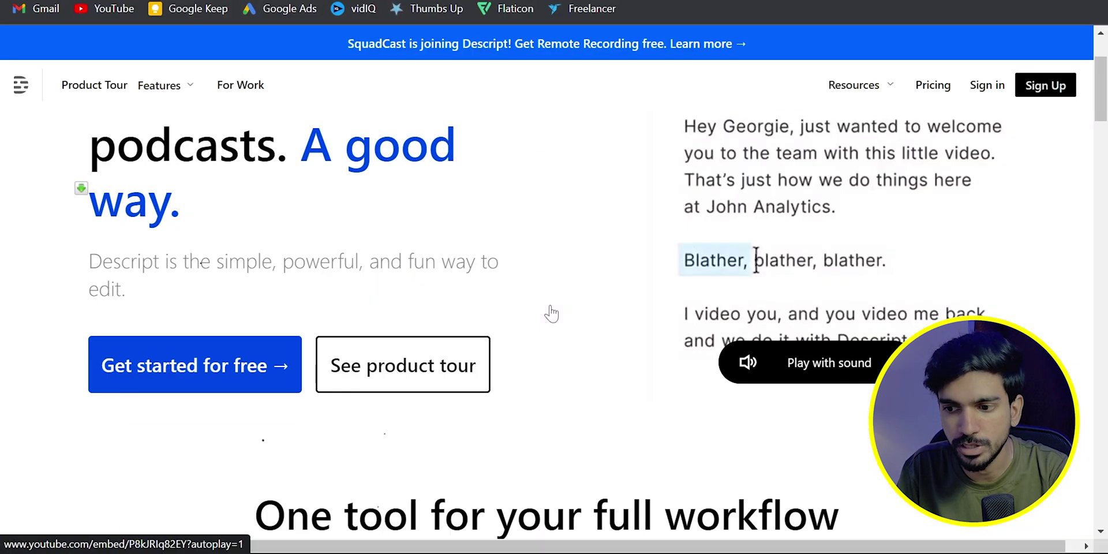
scroll(551, 312, "down", 20)
scroll(551, 311, "up", 2)
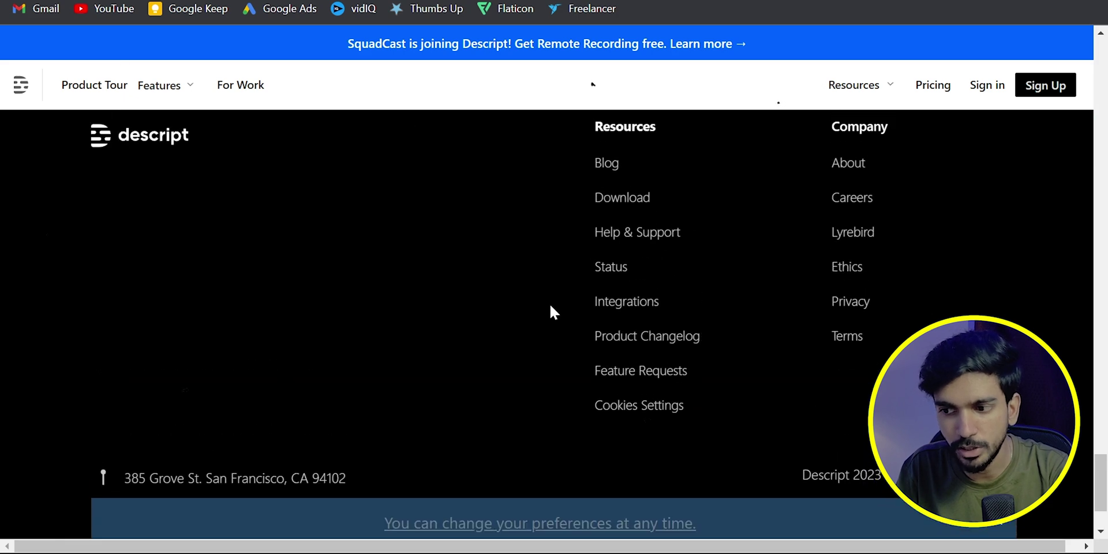
left_click(623, 224)
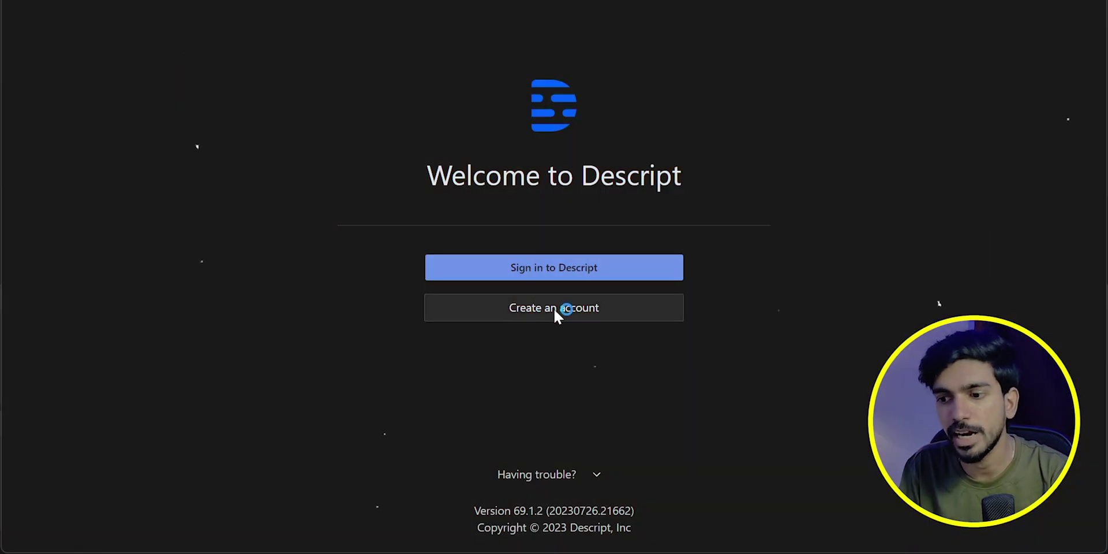
Create a new Descript account through Sign up with Google
left_click(554, 308)
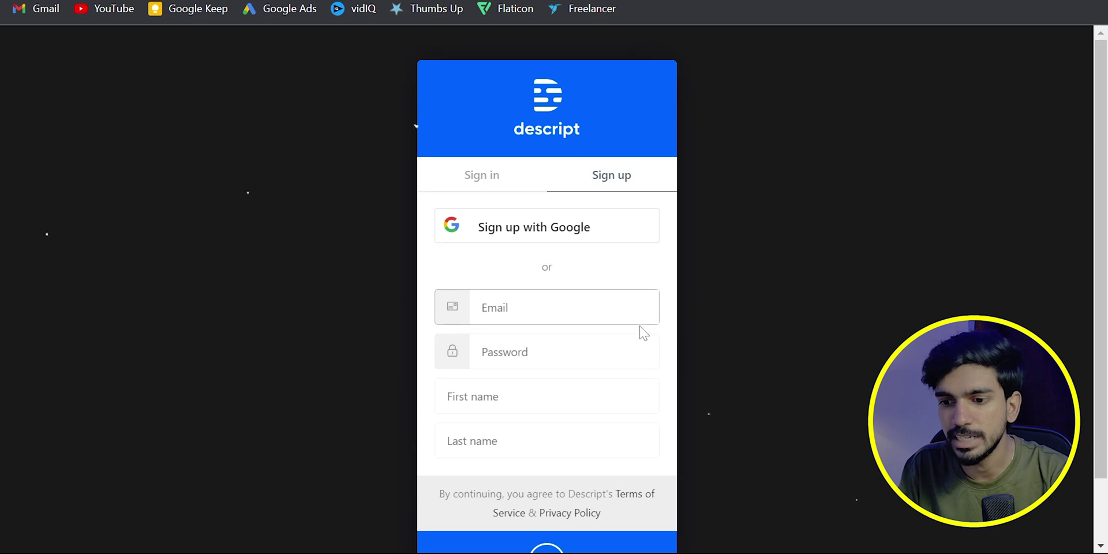
left_click(544, 238)
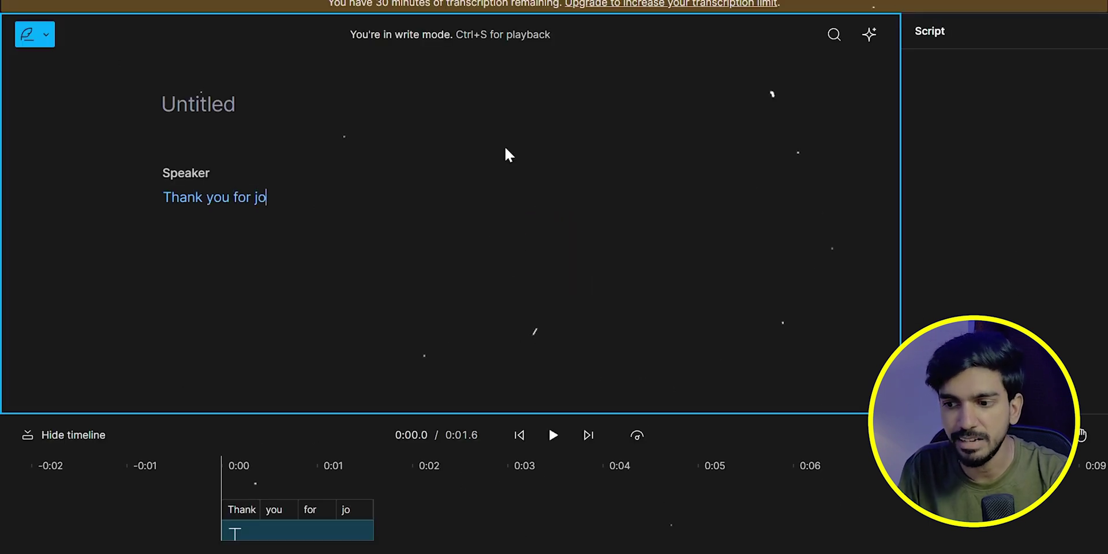
Type 'Thank you for joining me, and let's embark on this incredible together.' and voice it with stock voice Don
type(", and let's embark on th")
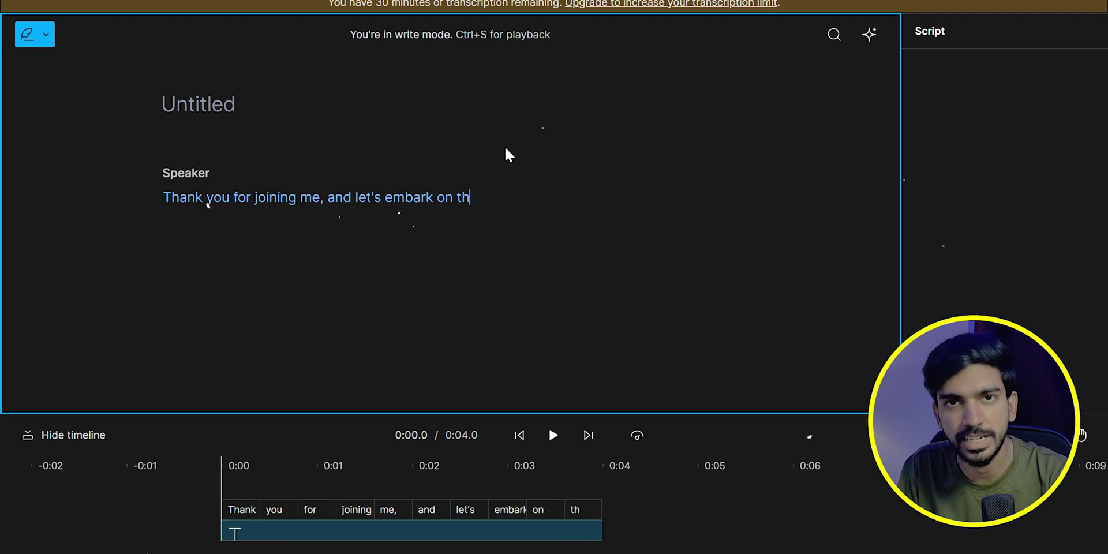
type("is incredible together.")
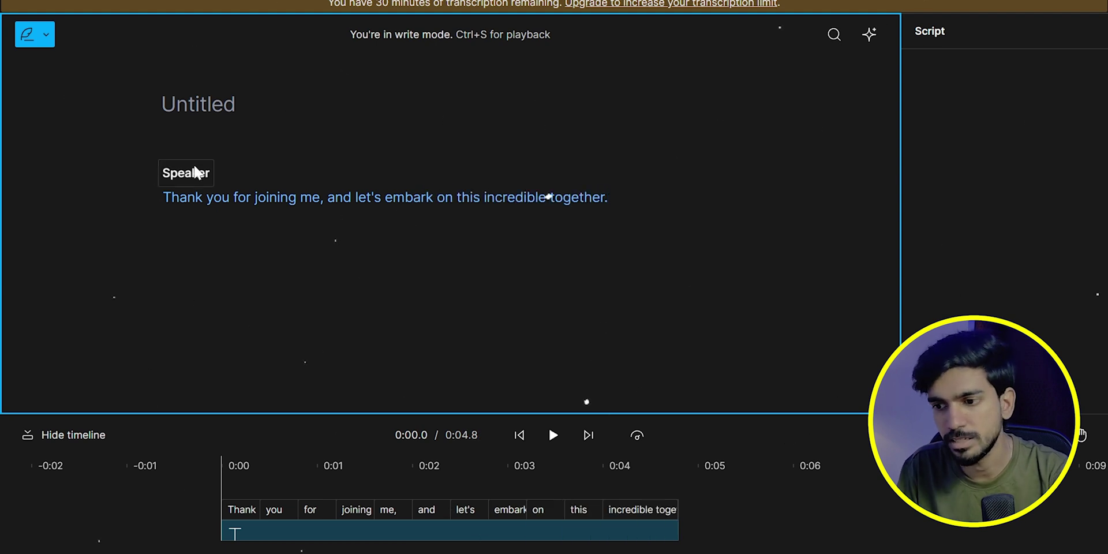
left_click(192, 181)
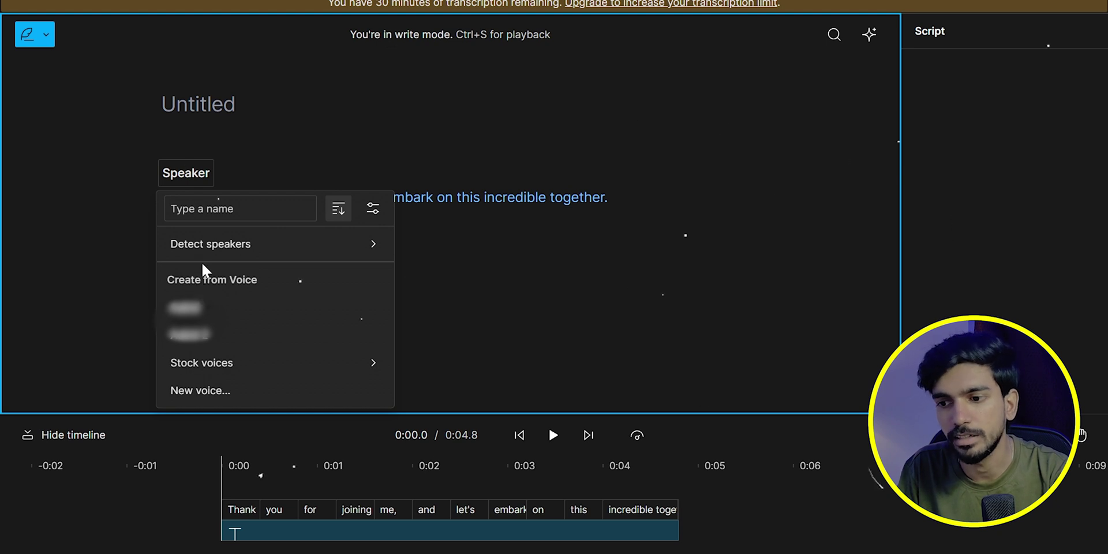
mouse_move(233, 375)
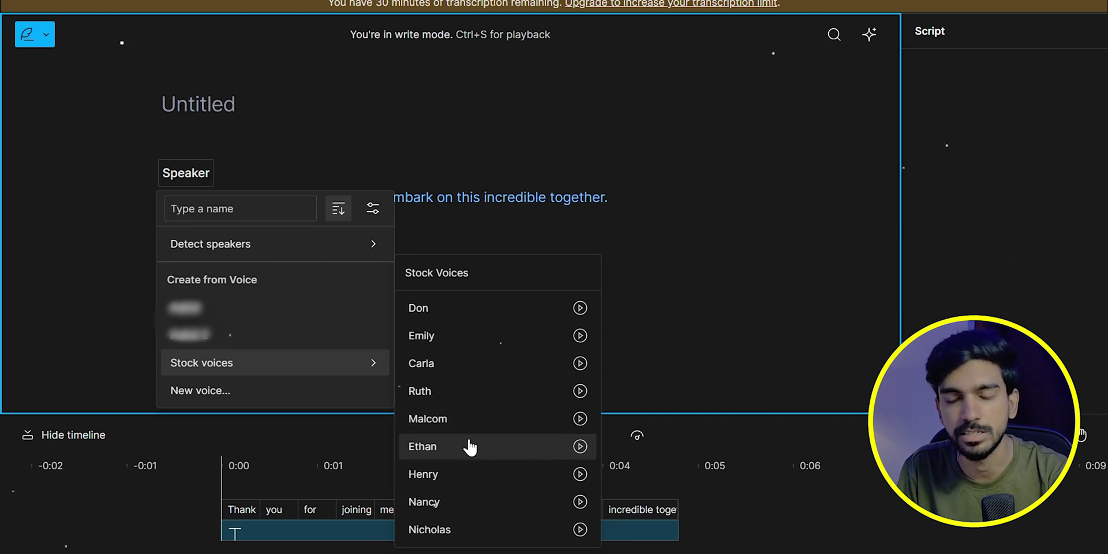
left_click(565, 312)
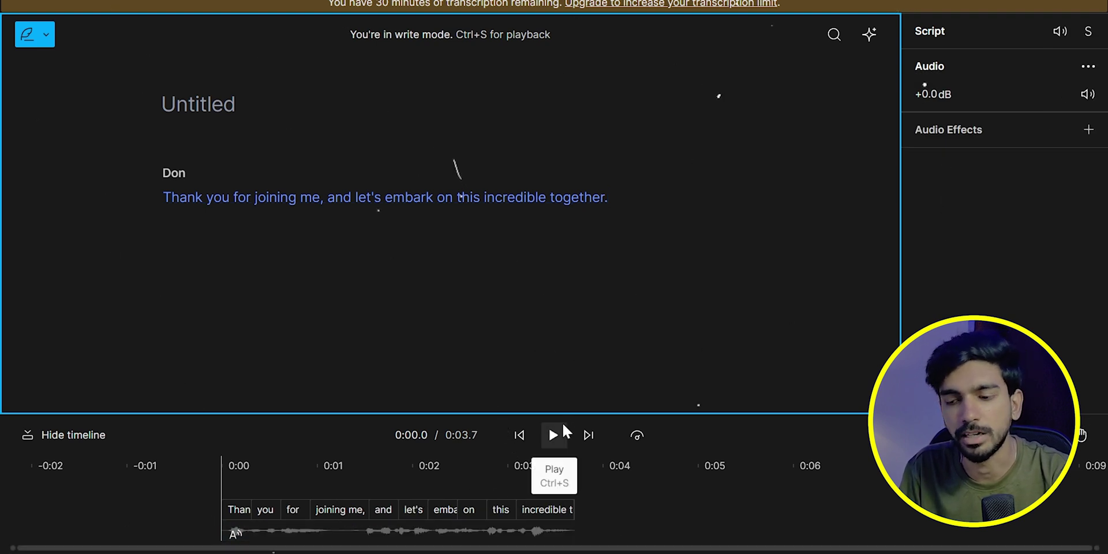
left_click(555, 434)
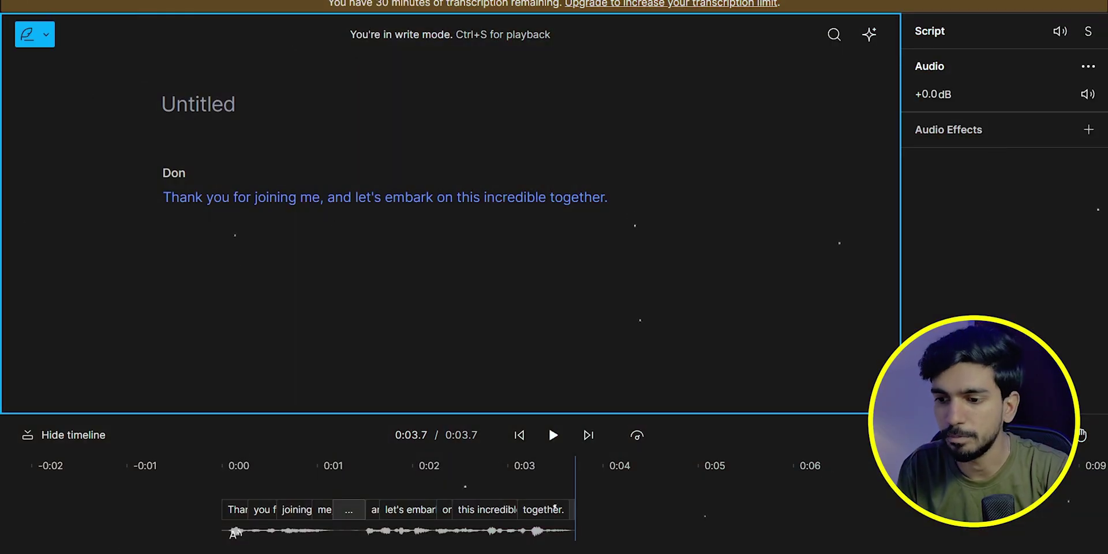
From the projects list, open saved voices and create a new Overdub voice named with the speaker's name plus '2'
left_click(34, 34)
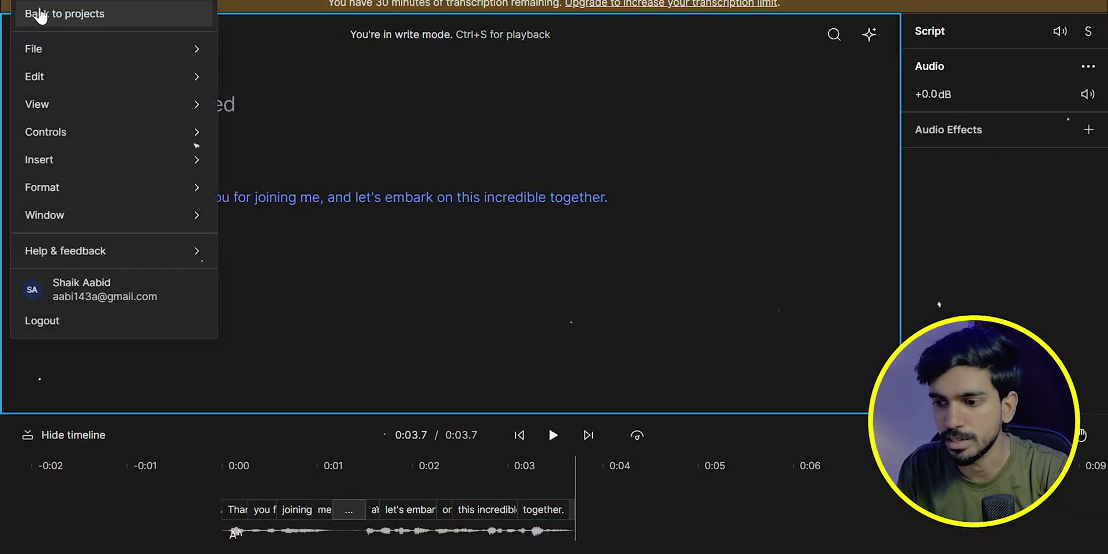
left_click(38, 13)
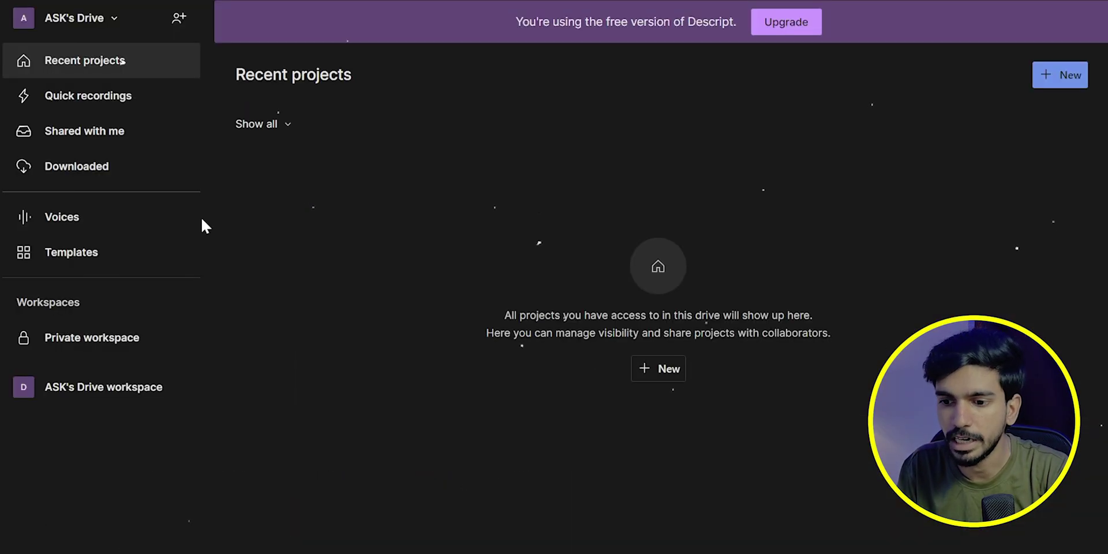
left_click(92, 220)
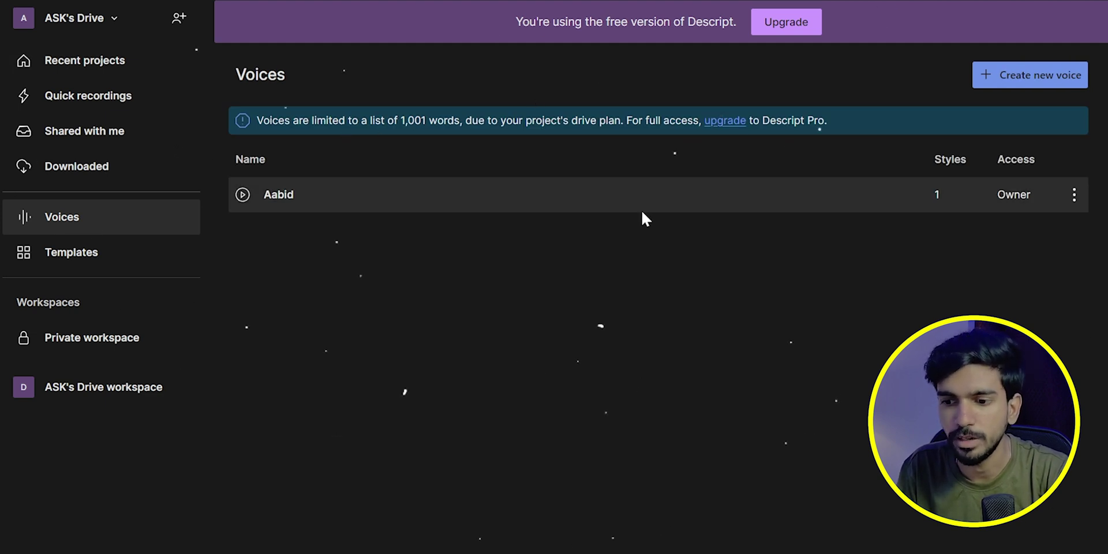
left_click(1025, 80)
type("Aabid")
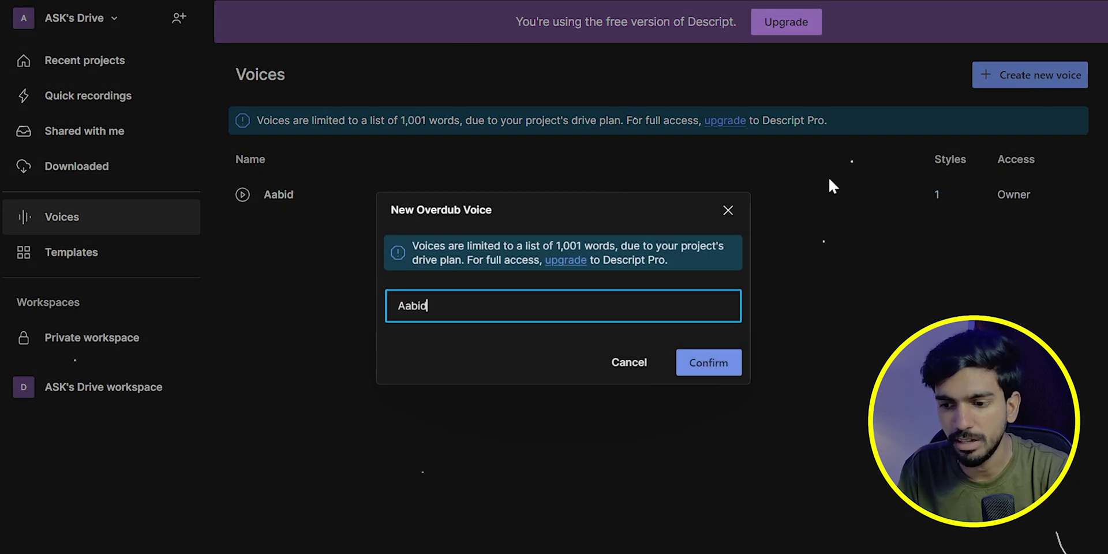
type(" 2")
left_click(721, 357)
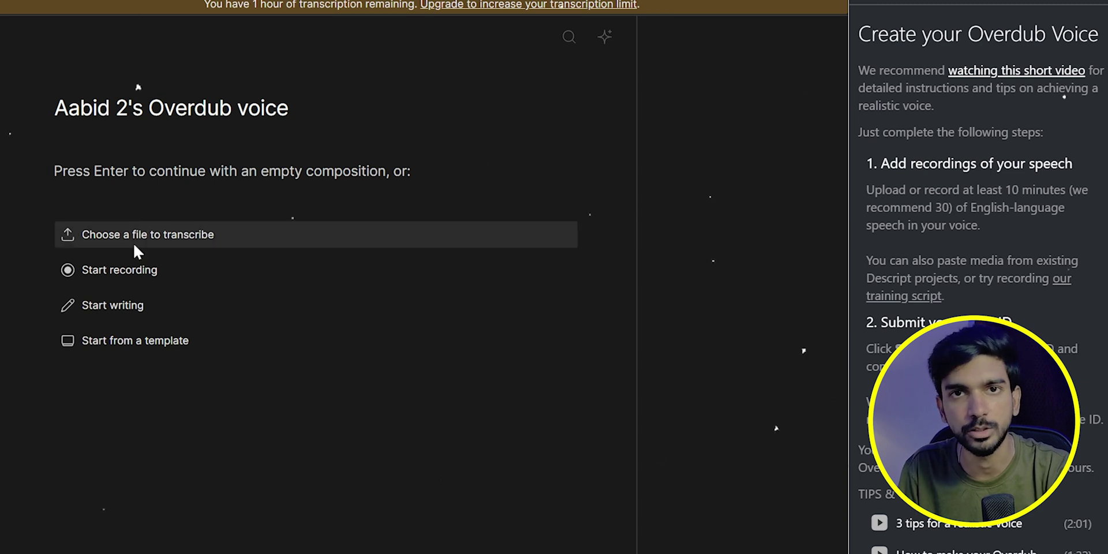
Drop a speech audio file in for transcription and open the Overdub training script page
left_click_drag(721, 490, 287, 346)
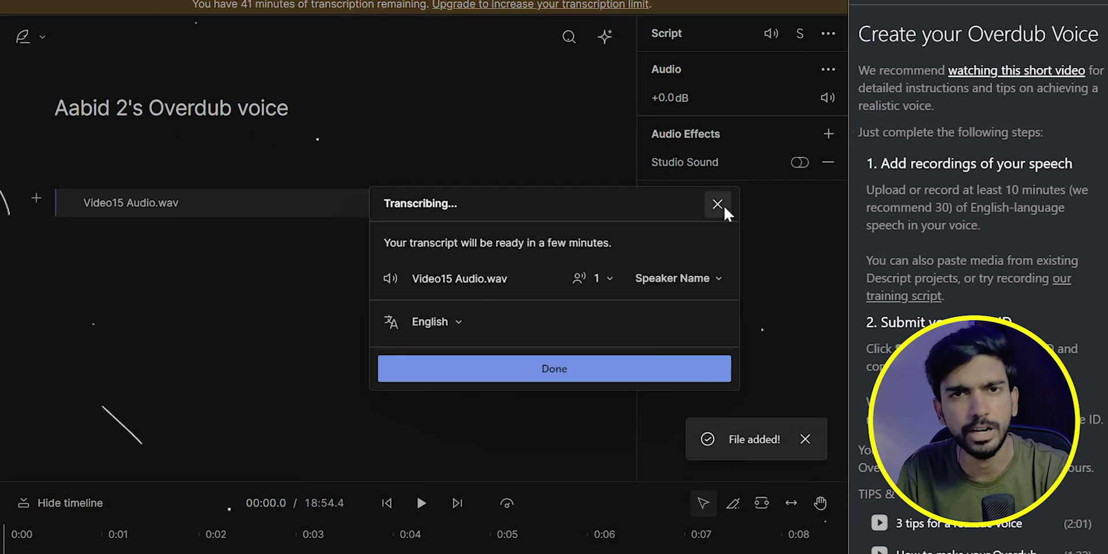
left_click(724, 207)
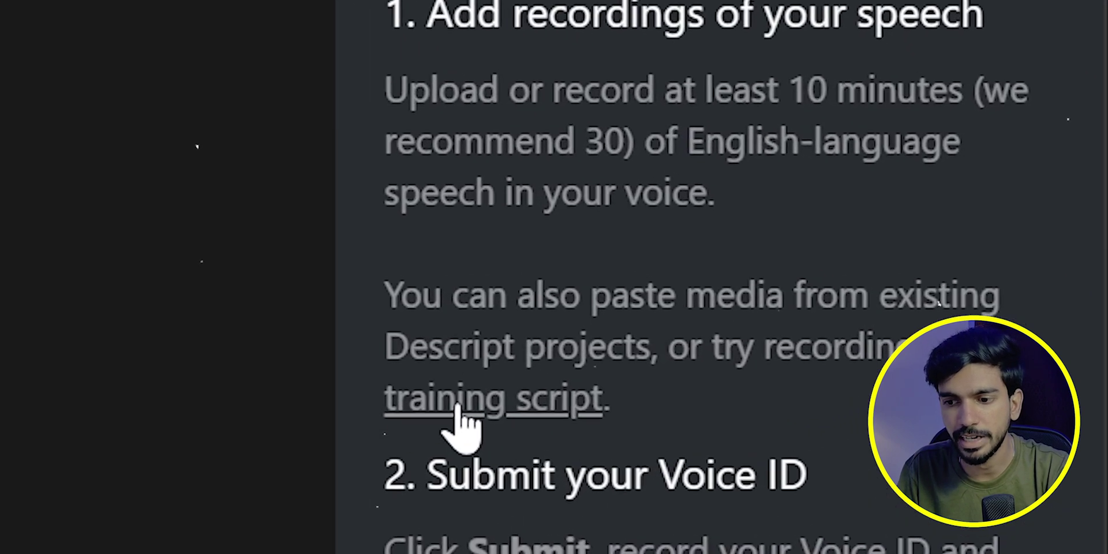
left_click(457, 404)
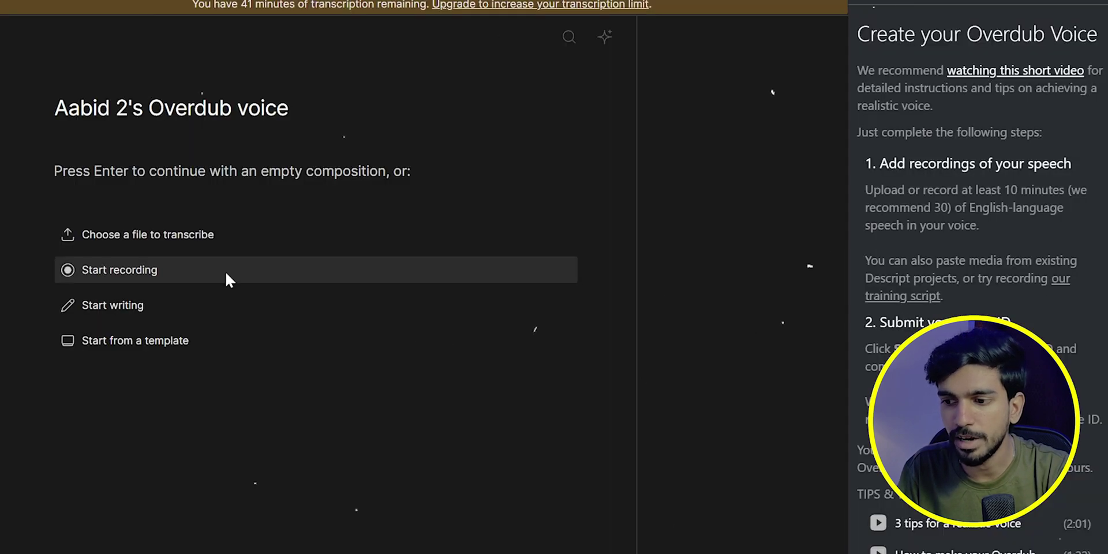
Record the training script directly into the composition, producing a 10:17.7 transcribed recording
left_click(225, 273)
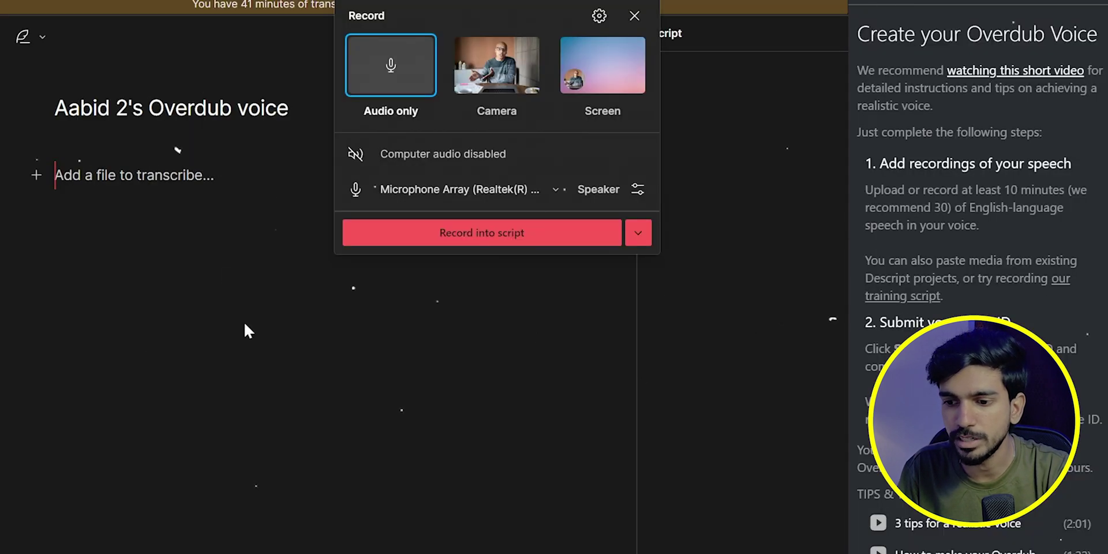
left_click(462, 237)
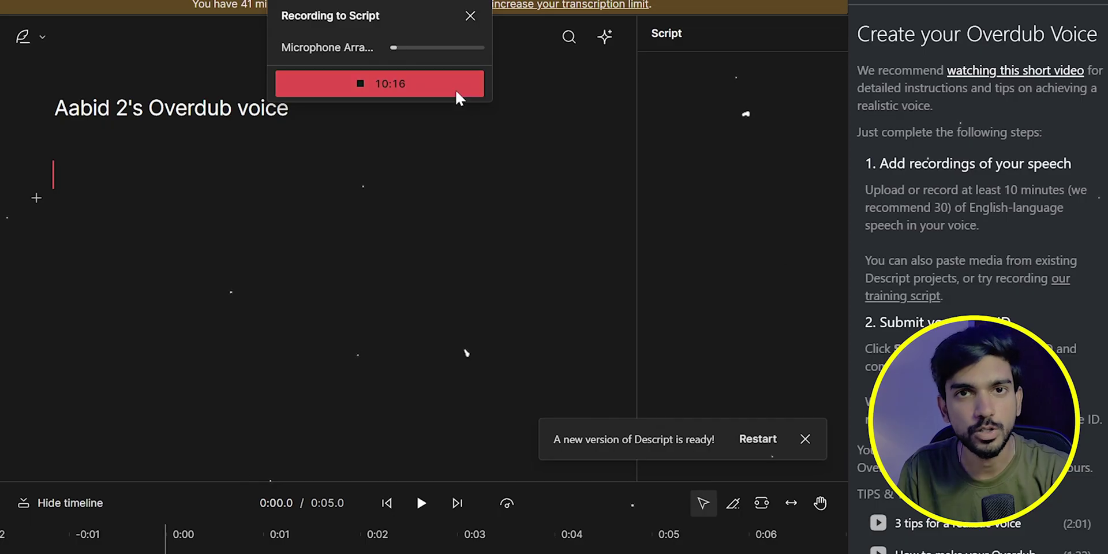
left_click(457, 93)
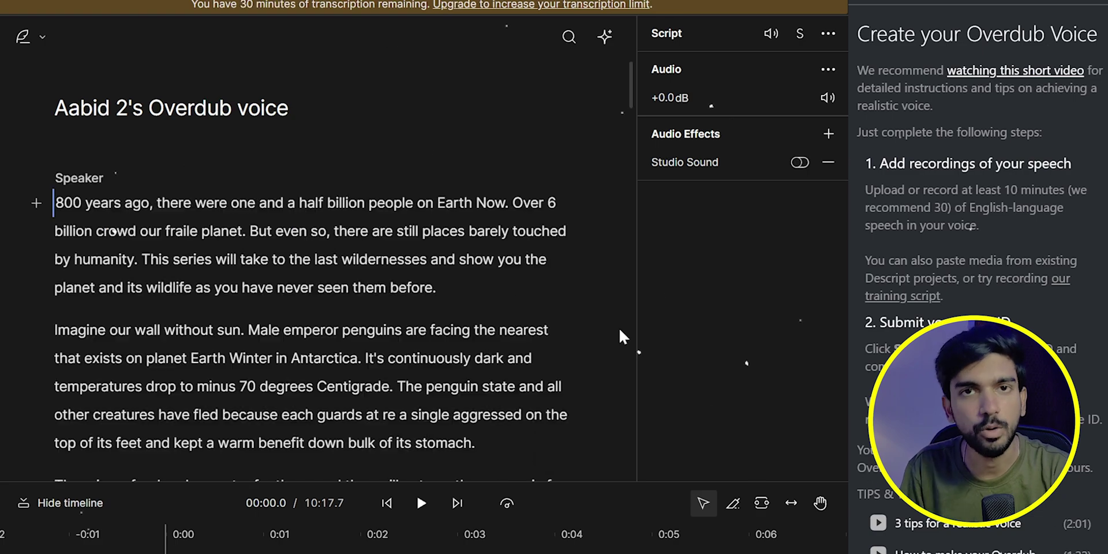
scroll(314, 259, "down", 15)
scroll(315, 260, "up", 15)
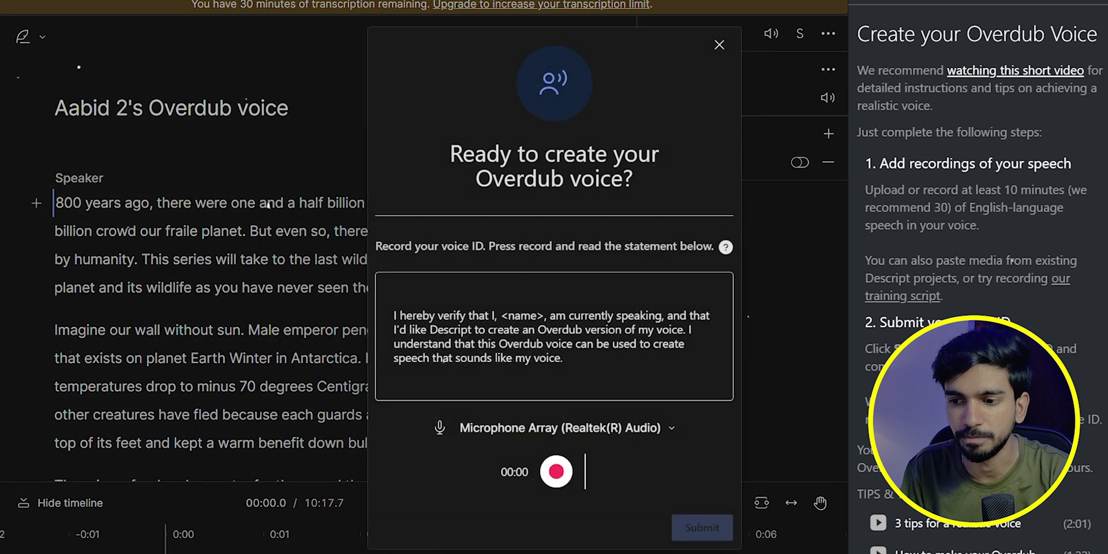
Record the 0:17.4 verification statement and submit the voice for training
left_click(566, 472)
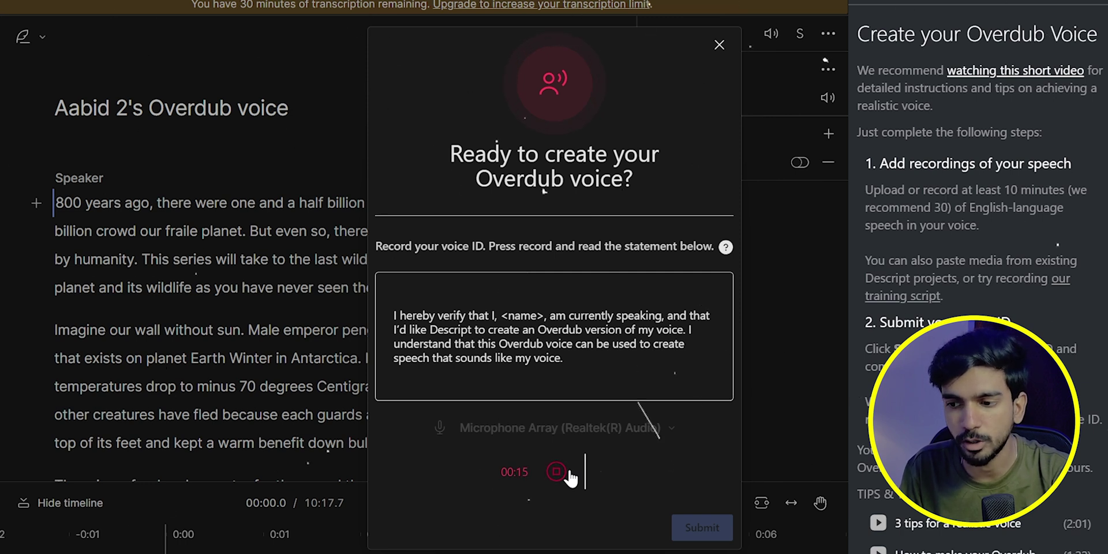
left_click(555, 472)
left_click(702, 527)
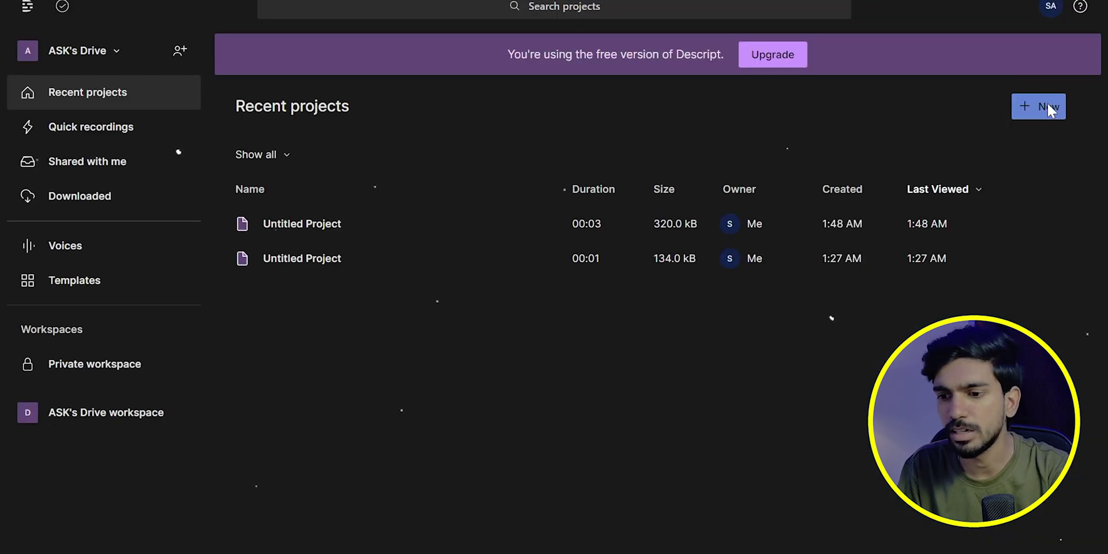
Create a new audio project, voice its whole script line with the custom Overdub voice, and play it
left_click(1047, 107)
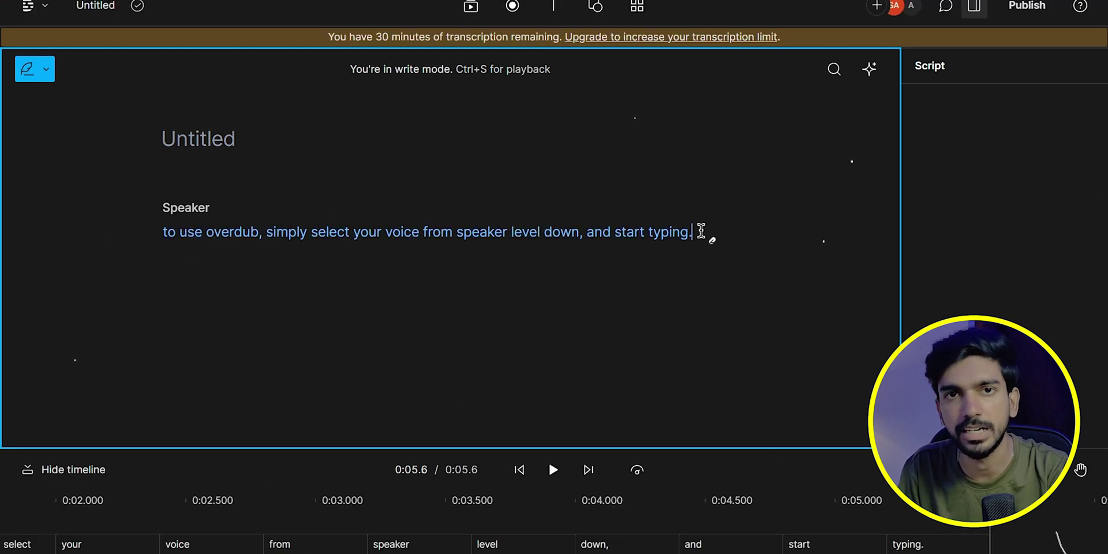
key("ctrl+a")
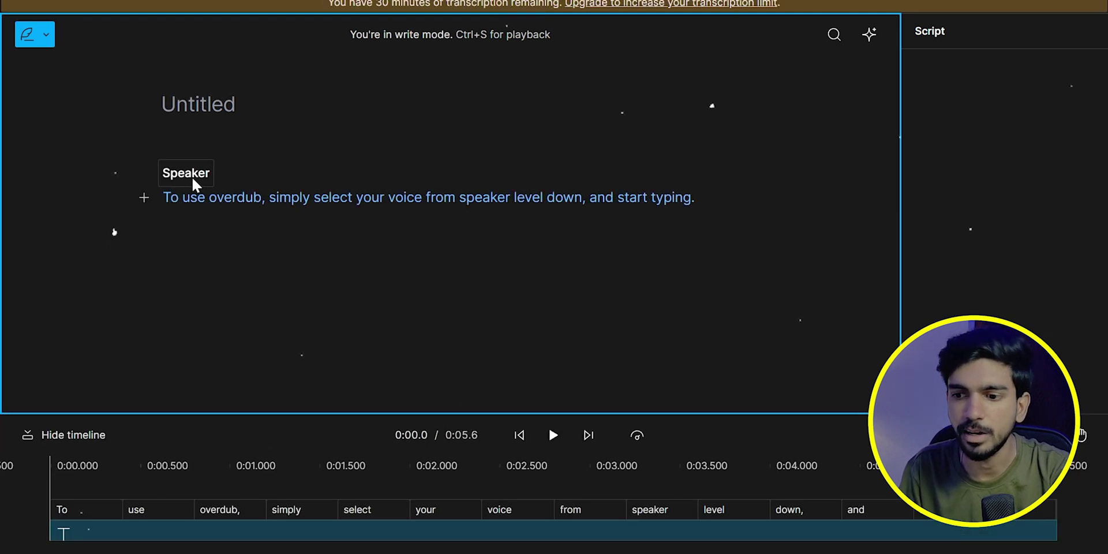
left_click(193, 180)
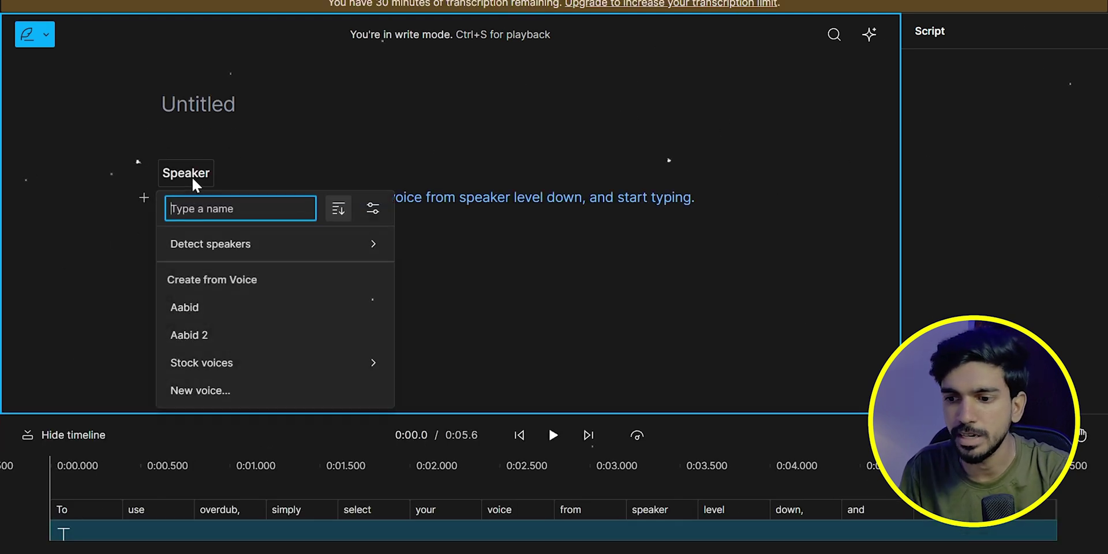
left_click(205, 308)
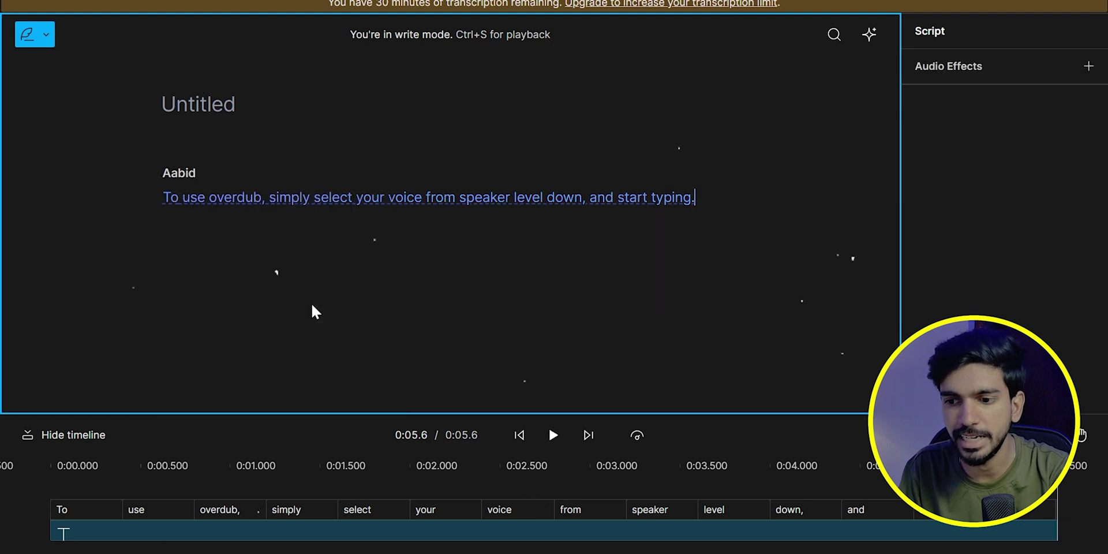
left_click(553, 435)
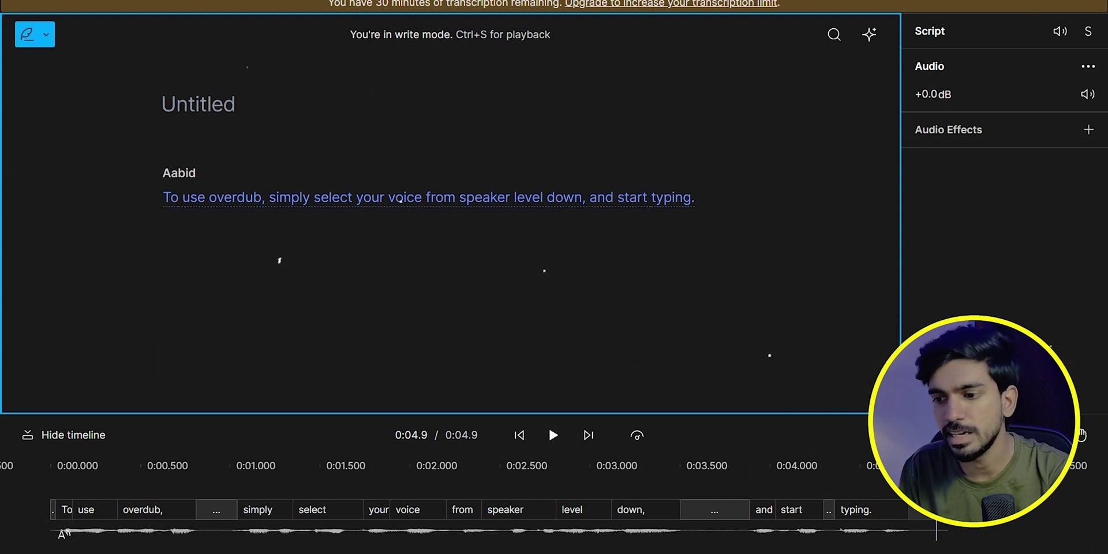
left_click(1077, 1)
Download the composition as an audio file saved under the name 'Ai voice'
left_click(1018, 166)
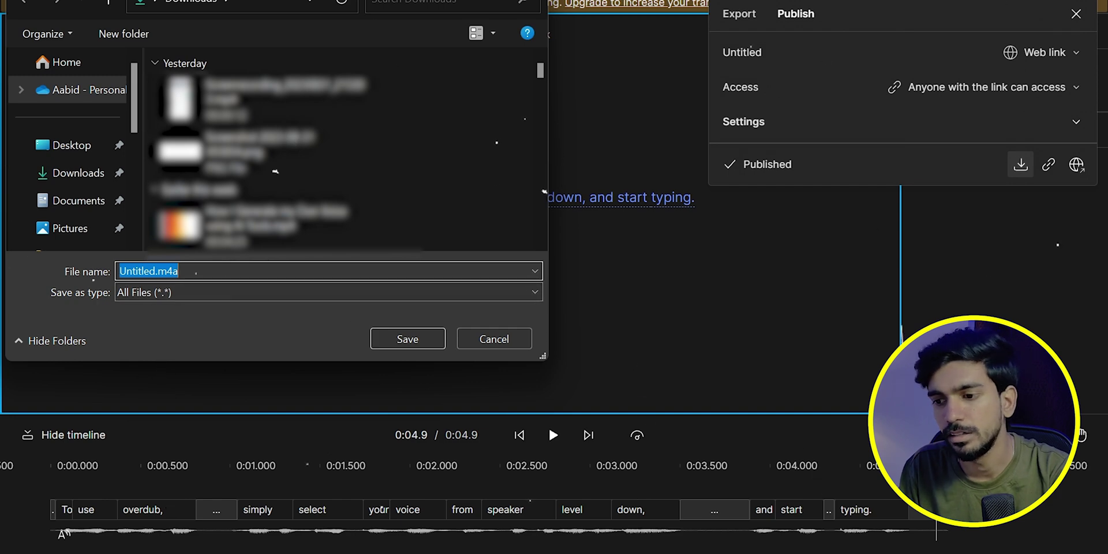
type("A")
type("ice")
left_click(409, 339)
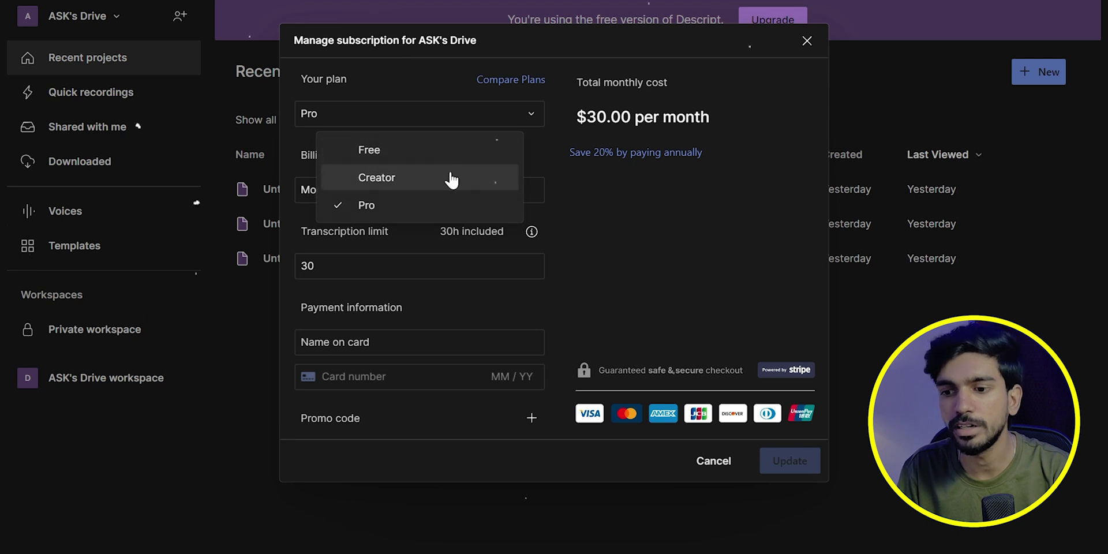
Switch the subscription to the Creator plan with Annual billing at $144.00 per year
left_click(450, 176)
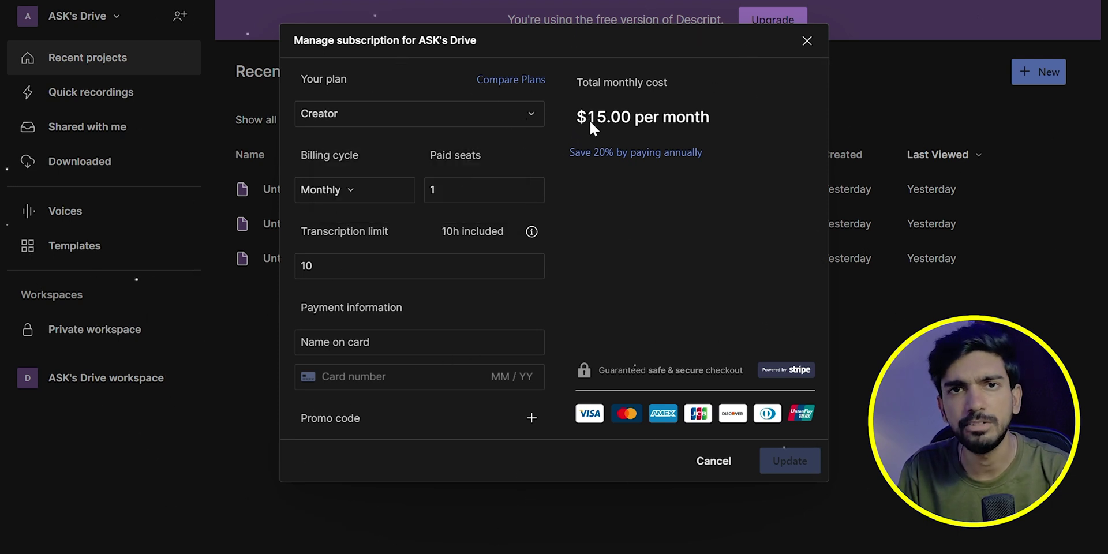
left_click(385, 193)
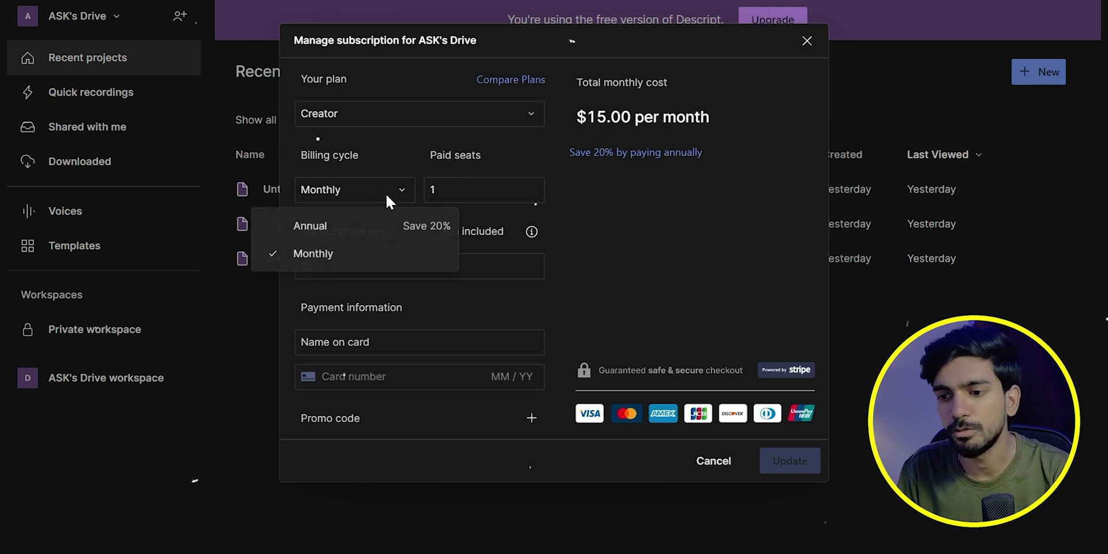
left_click(362, 230)
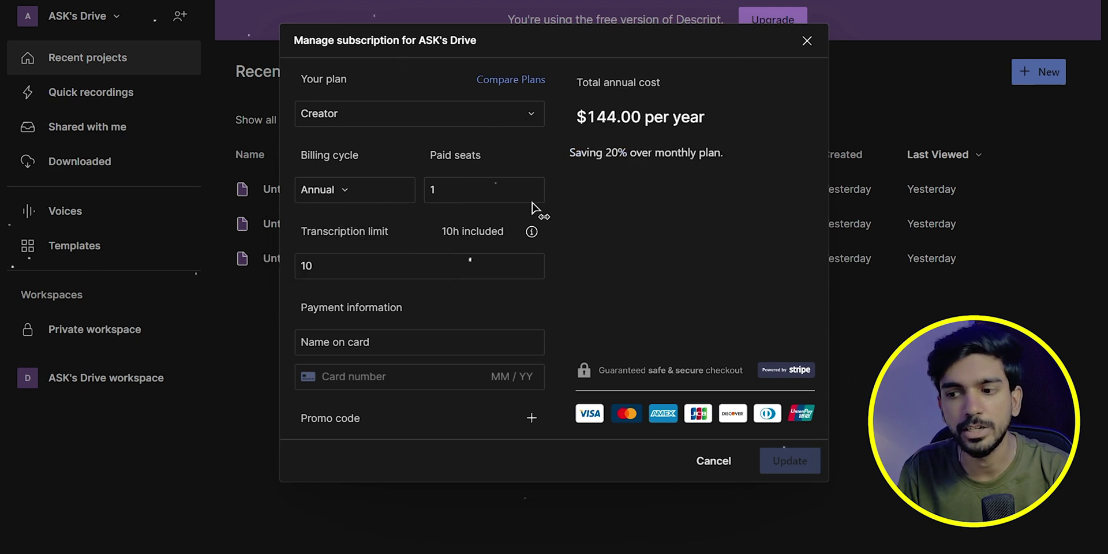